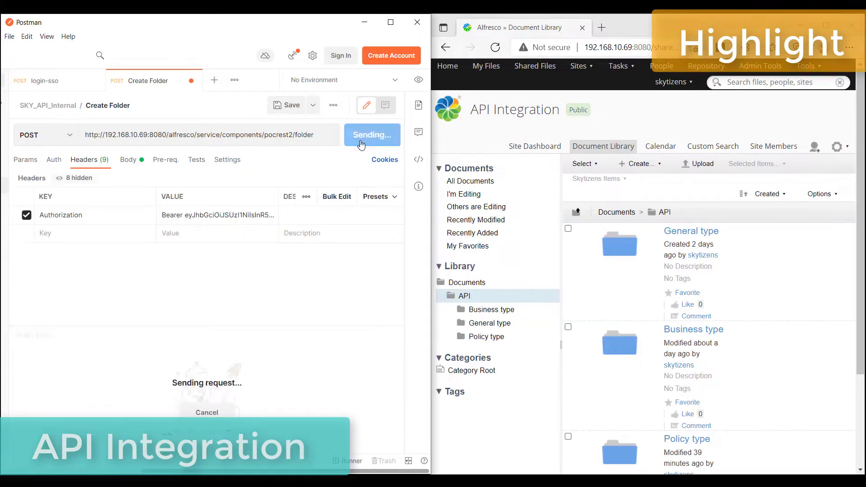
# Reload the Alfresco Document Library to confirm the new Create Folder folder appears
pyautogui.click(495, 48)
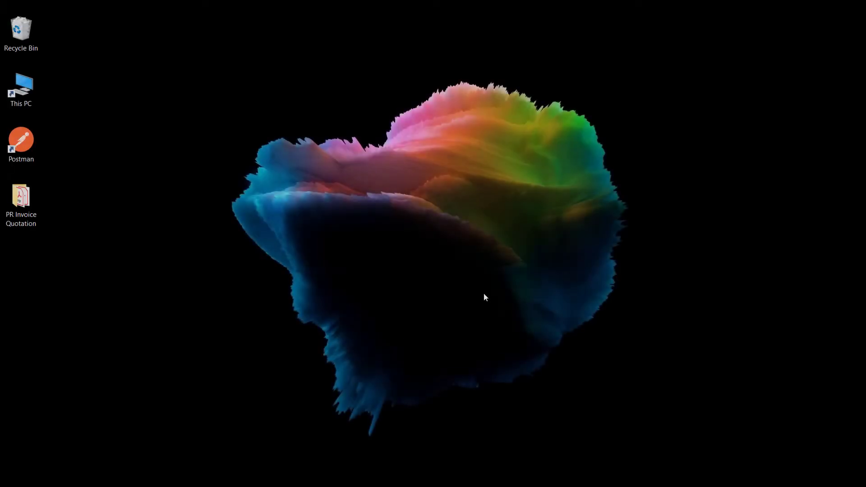
# Launch Postman on the left half and open 192.168.10.69:8080/s in the browser beside it
pyautogui.doubleClick(27, 144)
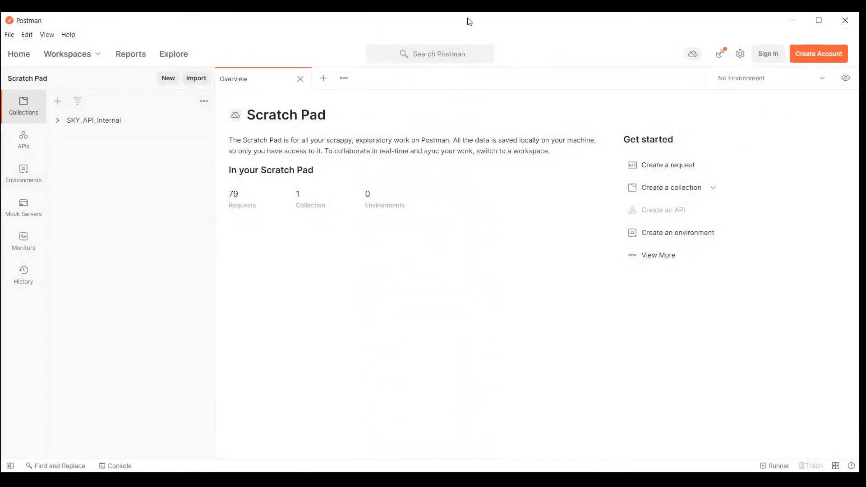
pyautogui.moveTo(860, 113); pyautogui.dragTo(432, 132)
pyautogui.write('192.168.10.69')
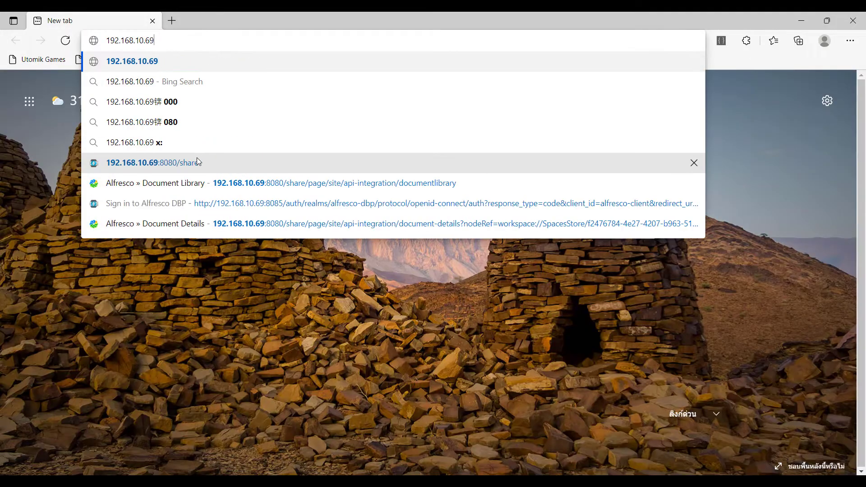
pyautogui.write(':8080/s')
pyautogui.press('Return')
pyautogui.moveTo(375, 20)
pyautogui.mouseDown()
pyautogui.moveTo(626, 20)
pyautogui.moveTo(619, 22)
pyautogui.mouseUp()
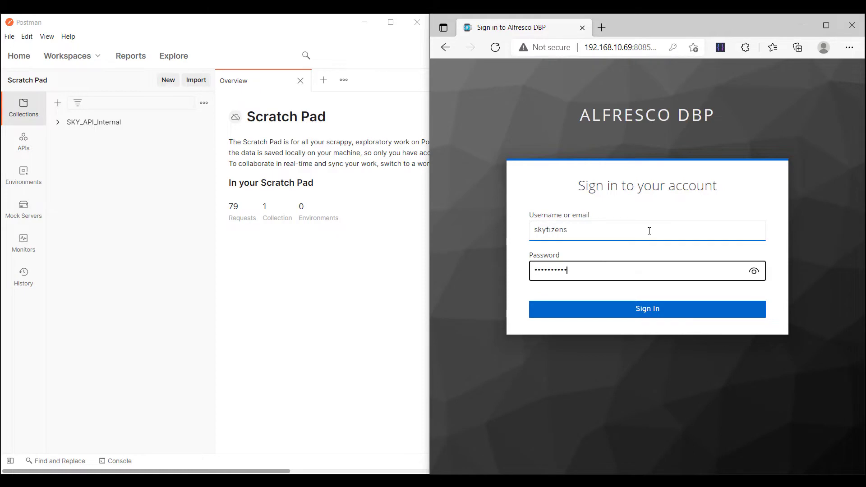
# Sign in to Alfresco Share and open Sites > API Integration > Document Library > API
pyautogui.press('Return')
pyautogui.click(582, 66)
pyautogui.click(607, 110)
pyautogui.click(602, 146)
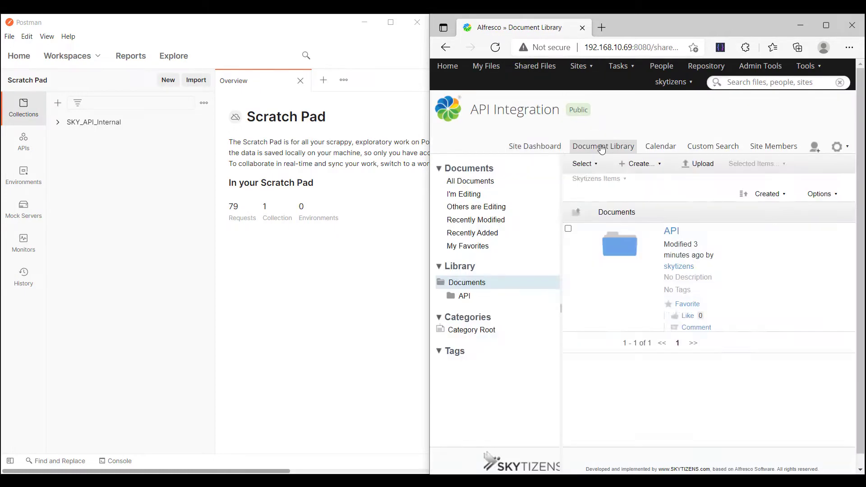
pyautogui.click(632, 253)
pyautogui.click(300, 82)
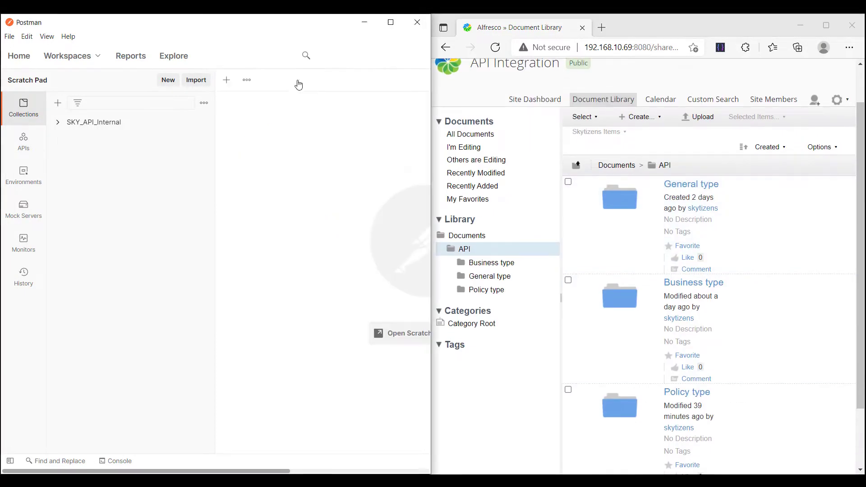
# Expand the SKY_API_Internal collection and open the login-sso request
pyautogui.click(59, 122)
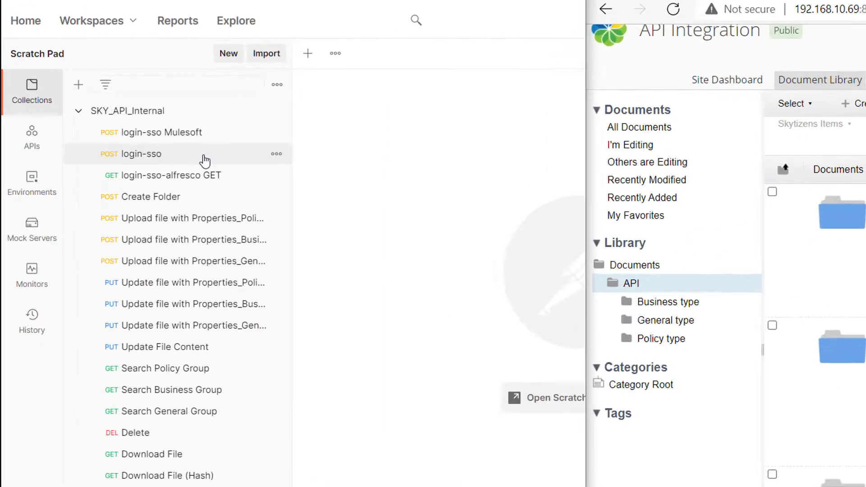
pyautogui.click(149, 156)
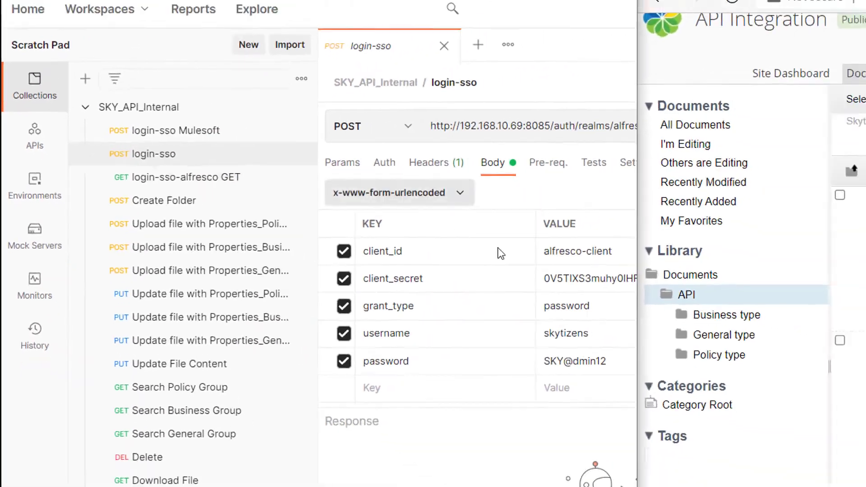
pyautogui.hscroll(3, 348, 227)
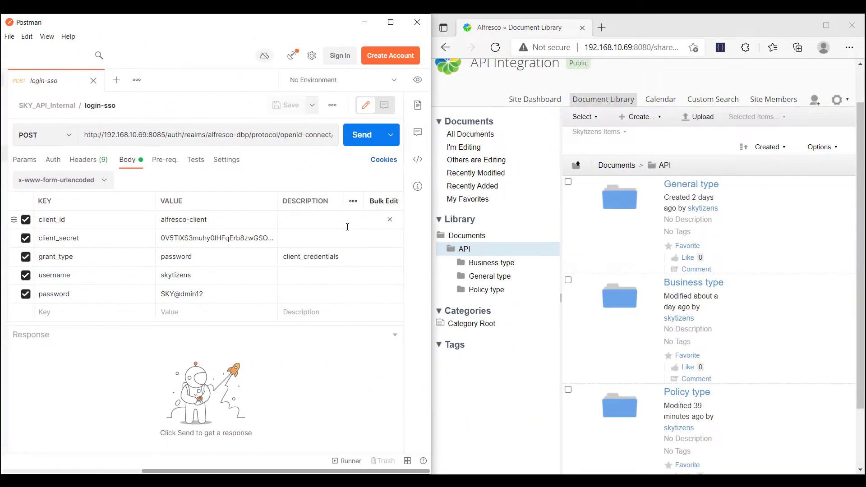
pyautogui.hscroll(-1, 347, 226)
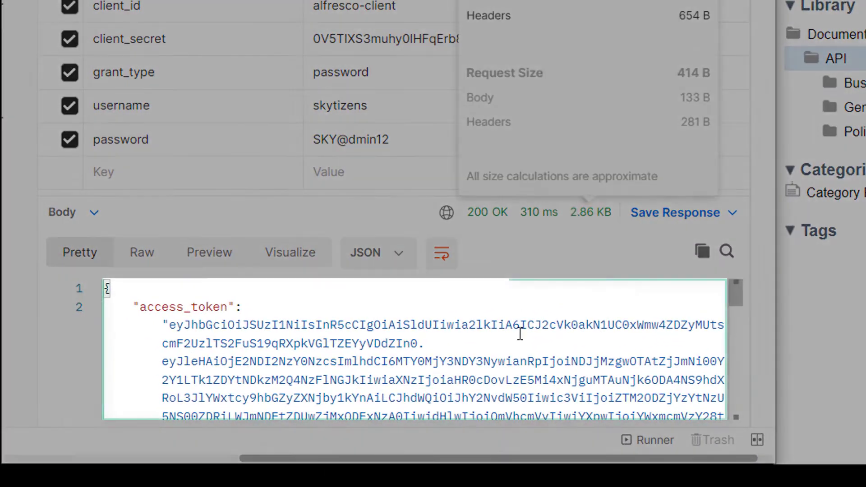
# Copy the access_token value from the login-sso response
pyautogui.scroll(-1, 520, 334)
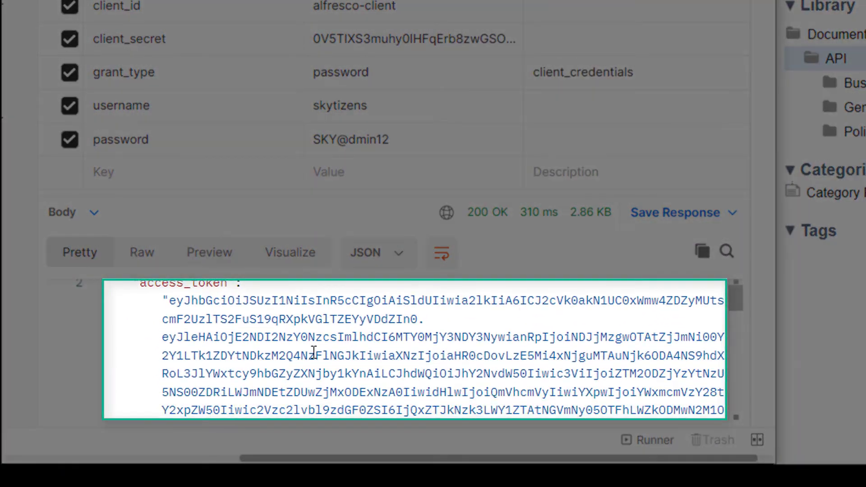
pyautogui.scroll(-2, 314, 352)
pyautogui.scroll(-2, 313, 351)
pyautogui.scroll(-3, 314, 352)
pyautogui.scroll(-2, 314, 352)
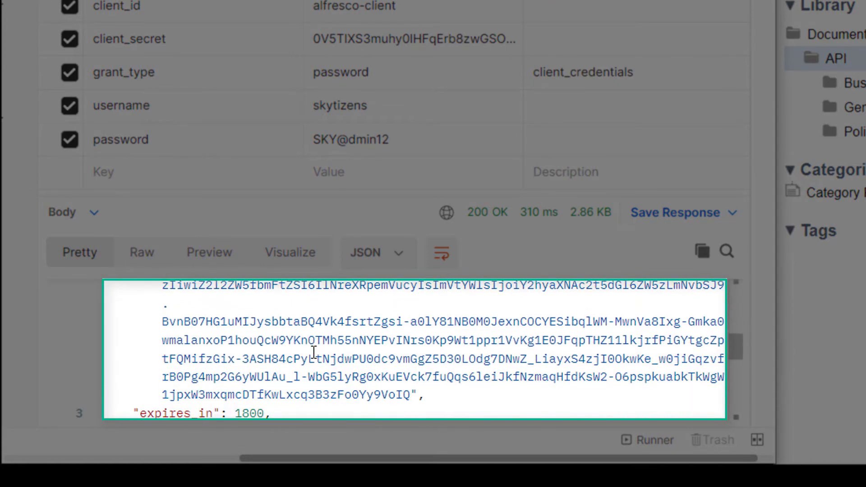
pyautogui.scroll(-1, 313, 352)
pyautogui.moveTo(414, 388); pyautogui.dragTo(170, 327)
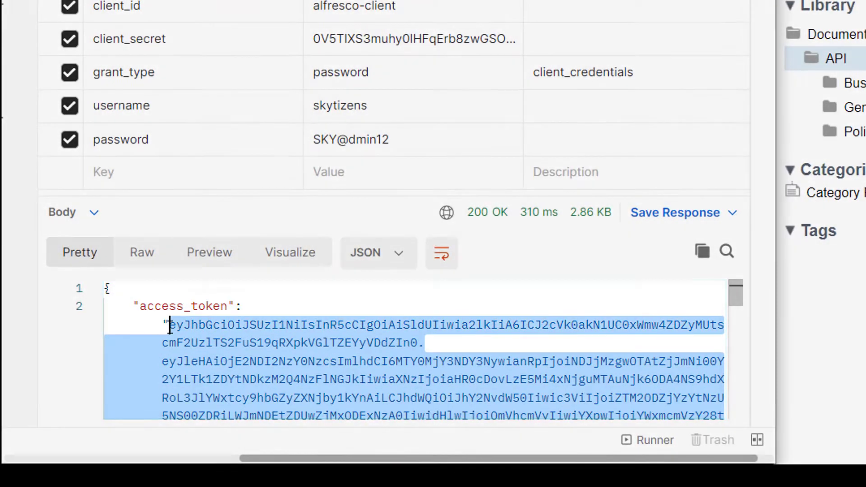
pyautogui.rightClick(283, 321)
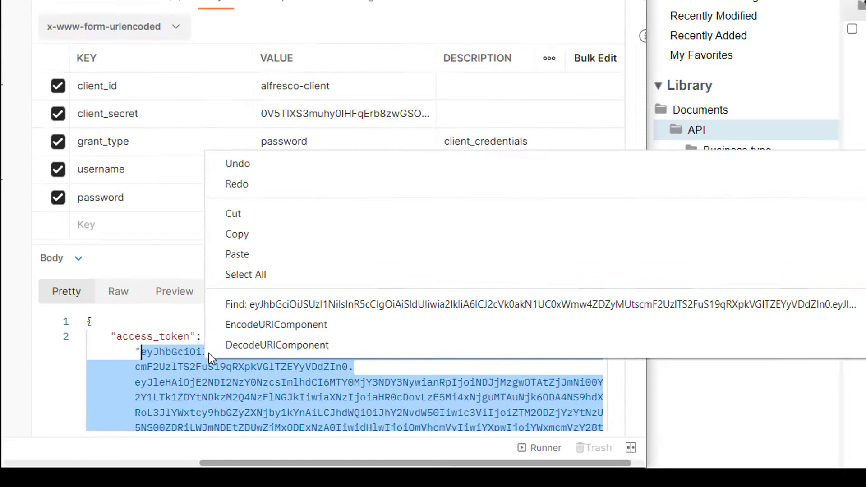
pyautogui.click(302, 203)
# Replace the Create Folder request's Authorization header with the new Bearer token
pyautogui.click(112, 131)
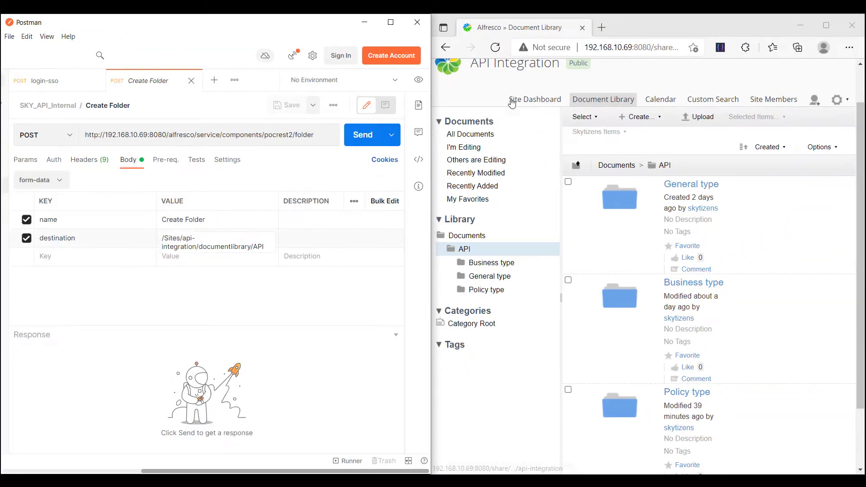
pyautogui.scroll(2, 512, 104)
pyautogui.click(177, 218)
pyautogui.click(111, 165)
pyautogui.click(216, 215)
pyautogui.hotkey('ctrl', 'a')
pyautogui.hotkey('ctrl', 'v')
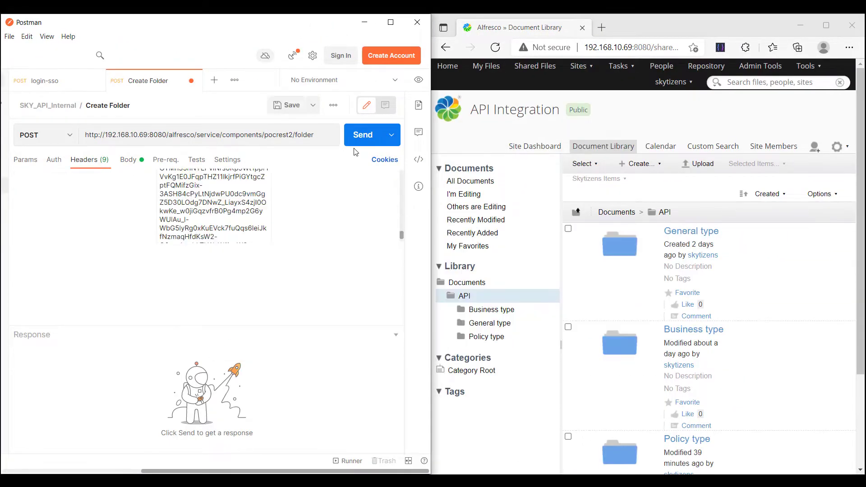
# Send Create Folder, then reload Alfresco and open the new Create Folder folder
pyautogui.hotkey('ctrl', 'Return')
pyautogui.click(495, 47)
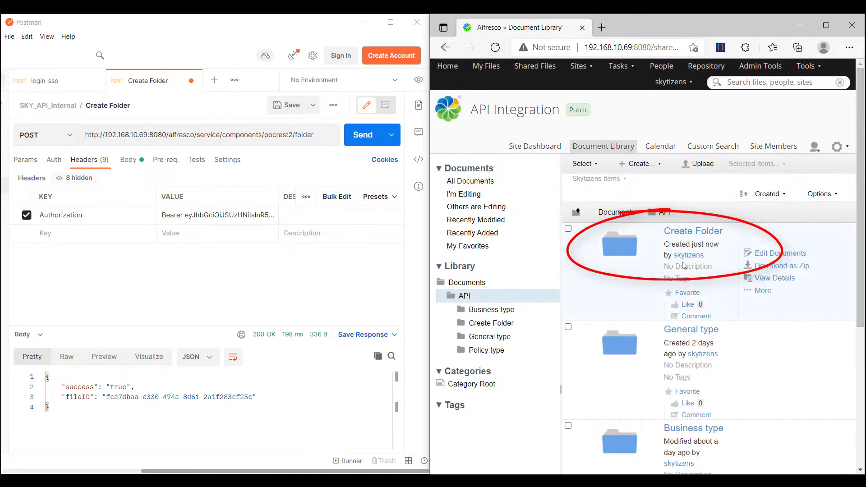
pyautogui.click(626, 257)
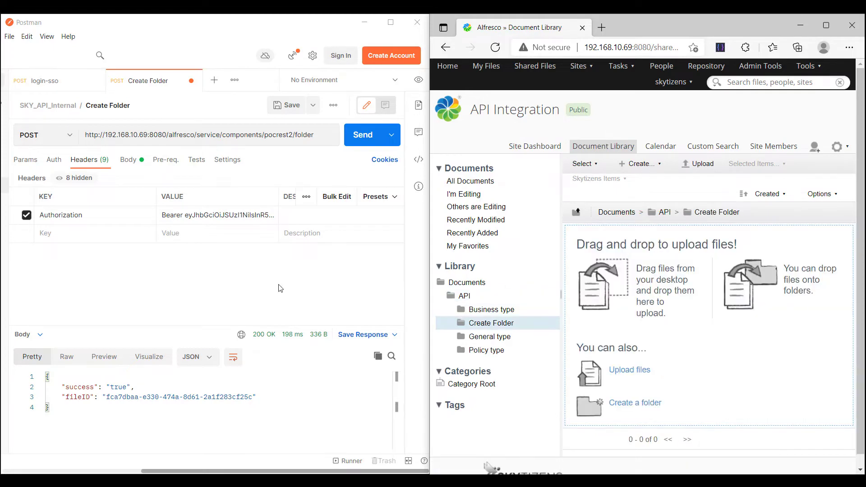
# Send the Upload file request with the Properties_Policy type
pyautogui.scroll(3, 225, 253)
pyautogui.moveTo(178, 238); pyautogui.dragTo(278, 239)
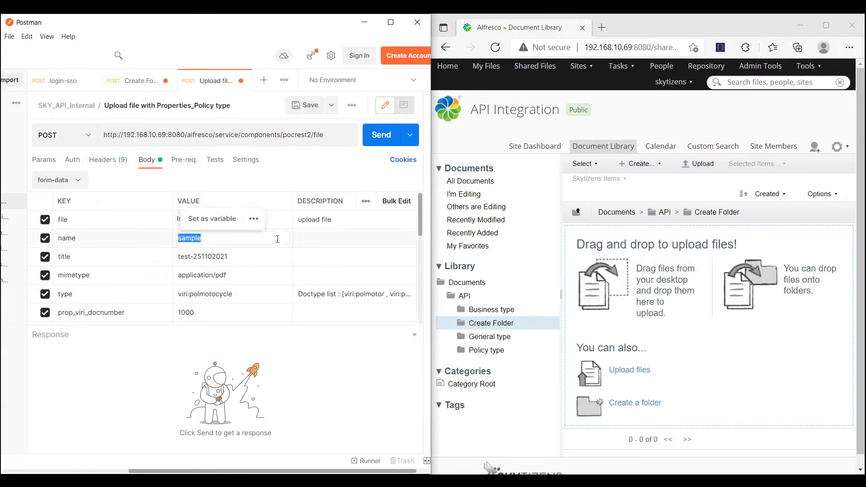
pyautogui.scroll(-5, 278, 239)
pyautogui.click(108, 160)
pyautogui.click(381, 135)
# Check the uploaded Upload Invoice document's details in Alfresco against the request's form fields
pyautogui.click(495, 47)
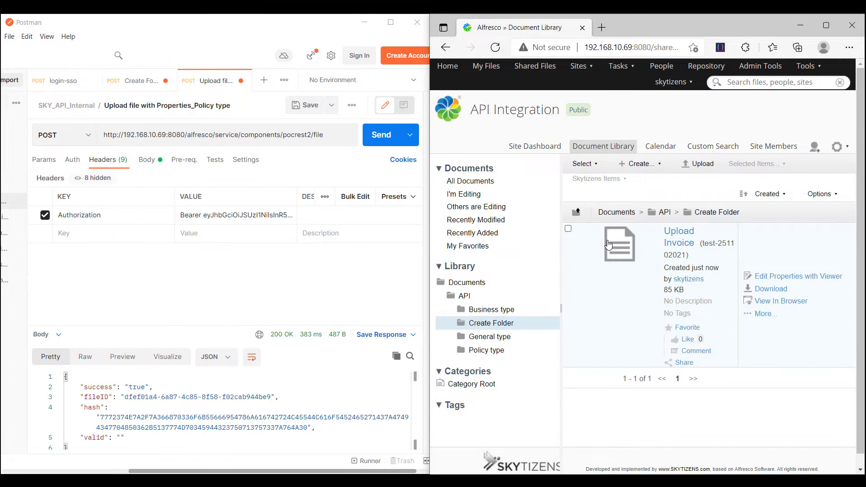
pyautogui.click(609, 244)
pyautogui.scroll(-5, 608, 245)
pyautogui.scroll(-5, 609, 244)
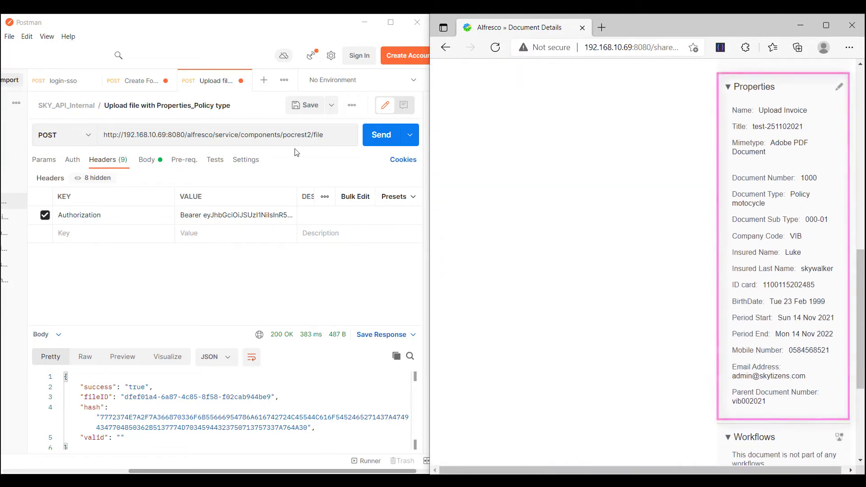
pyautogui.click(147, 159)
pyautogui.scroll(3, 226, 252)
pyautogui.scroll(-4, 225, 253)
pyautogui.scroll(-2, 226, 253)
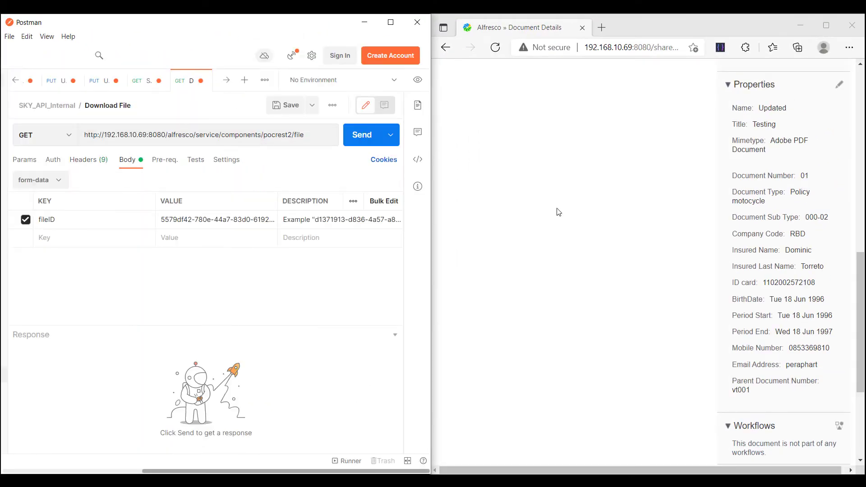
# Send the Download File GET request and review the returned Quotation PDF
pyautogui.click(656, 49)
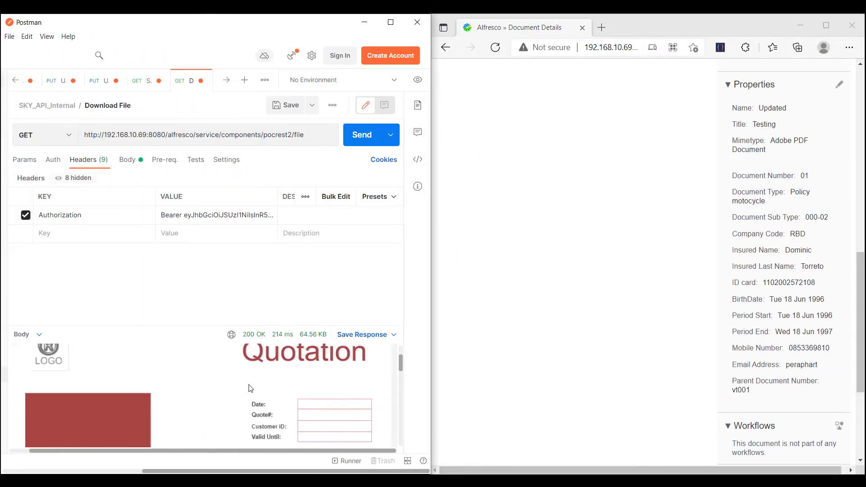
pyautogui.hscroll(-5, 196, 276)
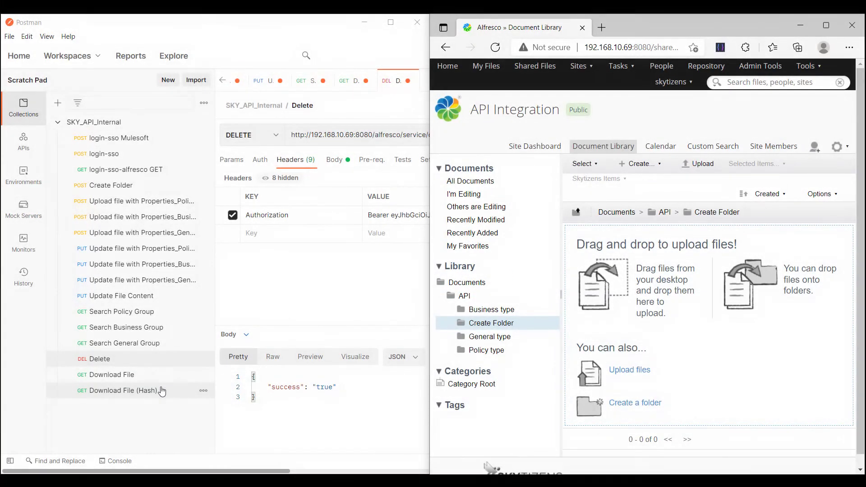
# Scroll right in Postman toward the Download File (Hash) request
pyautogui.hscroll(2, 325, 270)
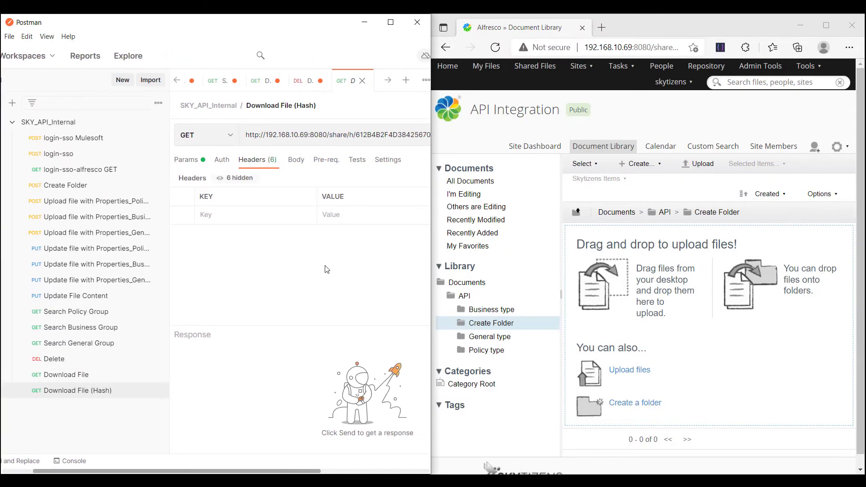